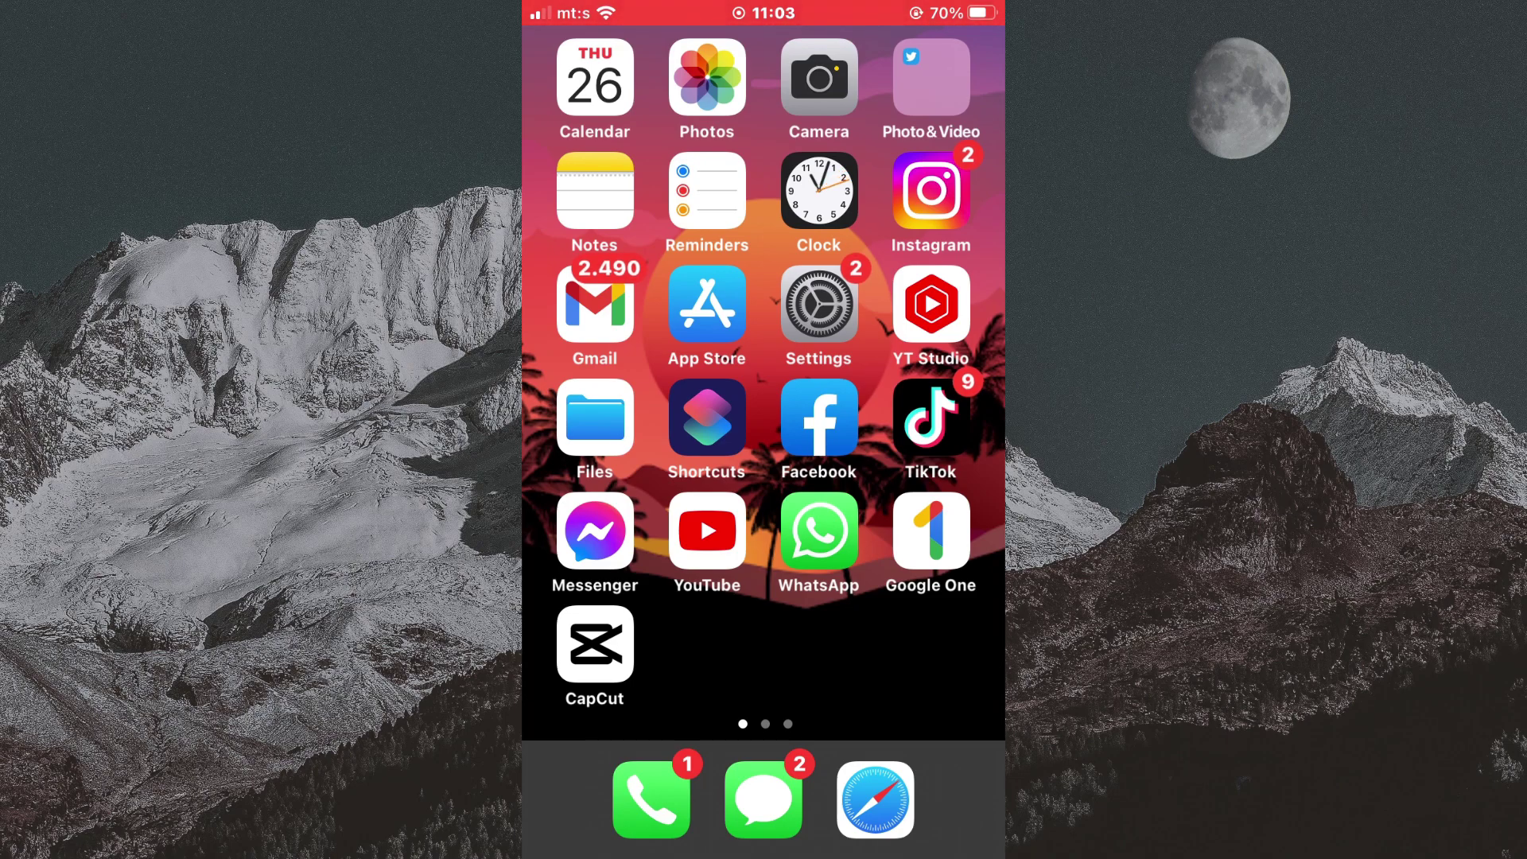
Step: Launch CapCut from the iOS Home Screen to its projects page
left_click(594, 644)
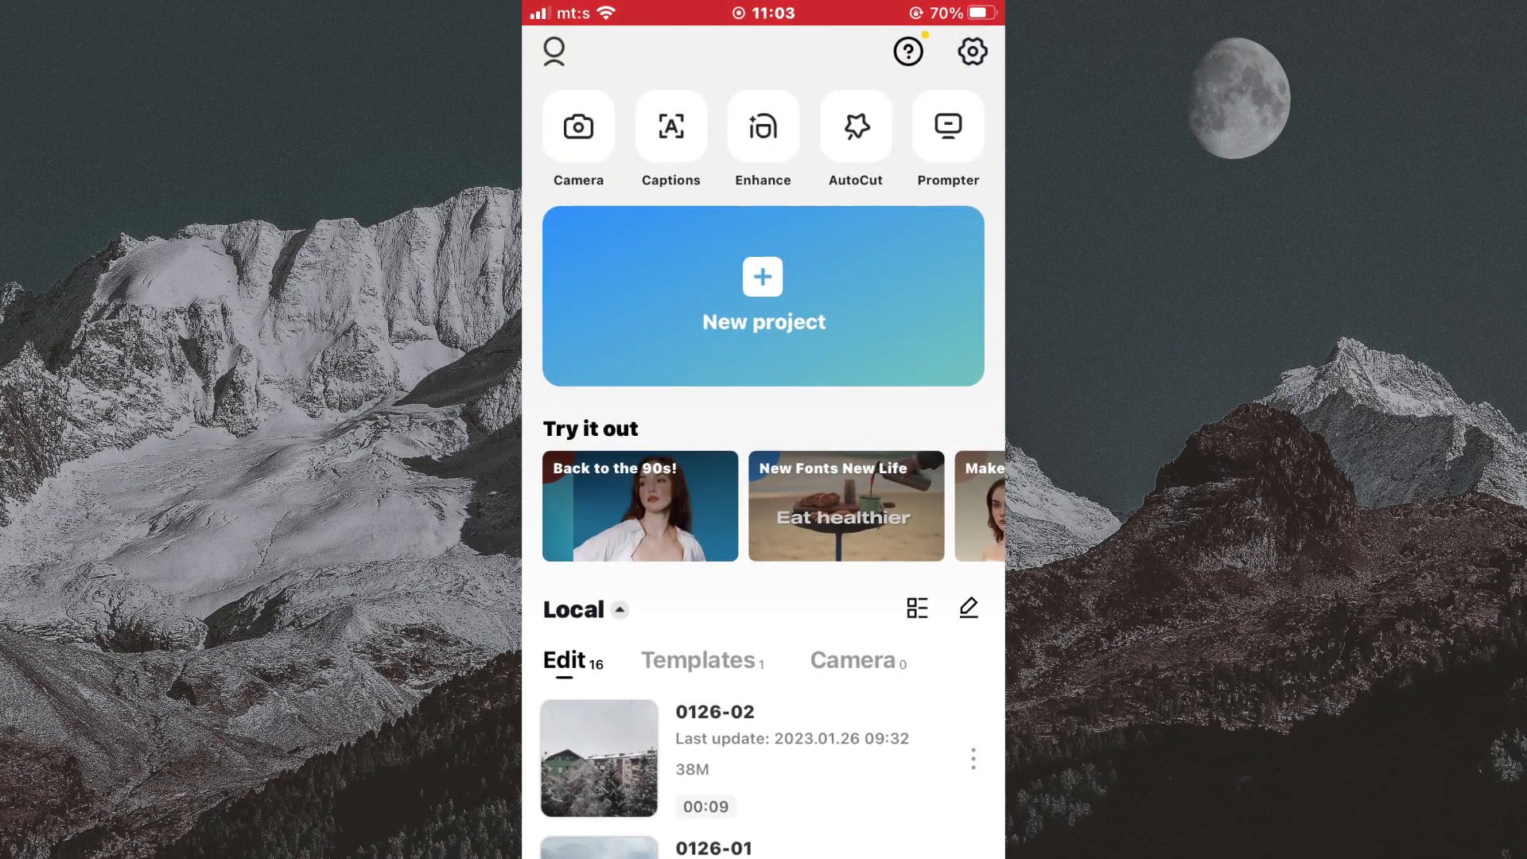
Step: Create a new project from the 10-second red-and-white smoke clip and play it
left_click(761, 300)
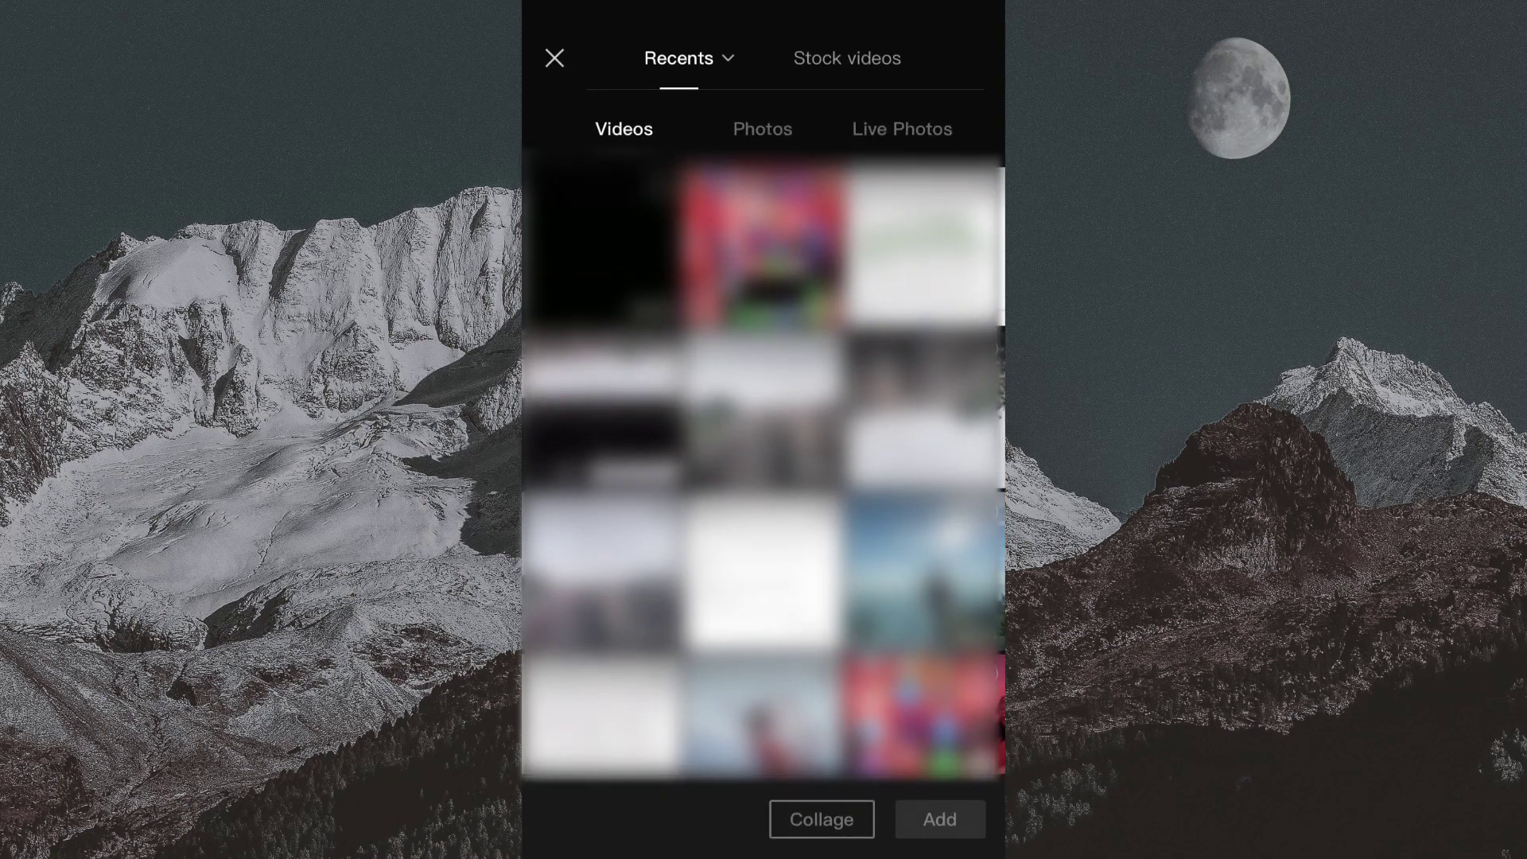
left_click(603, 247)
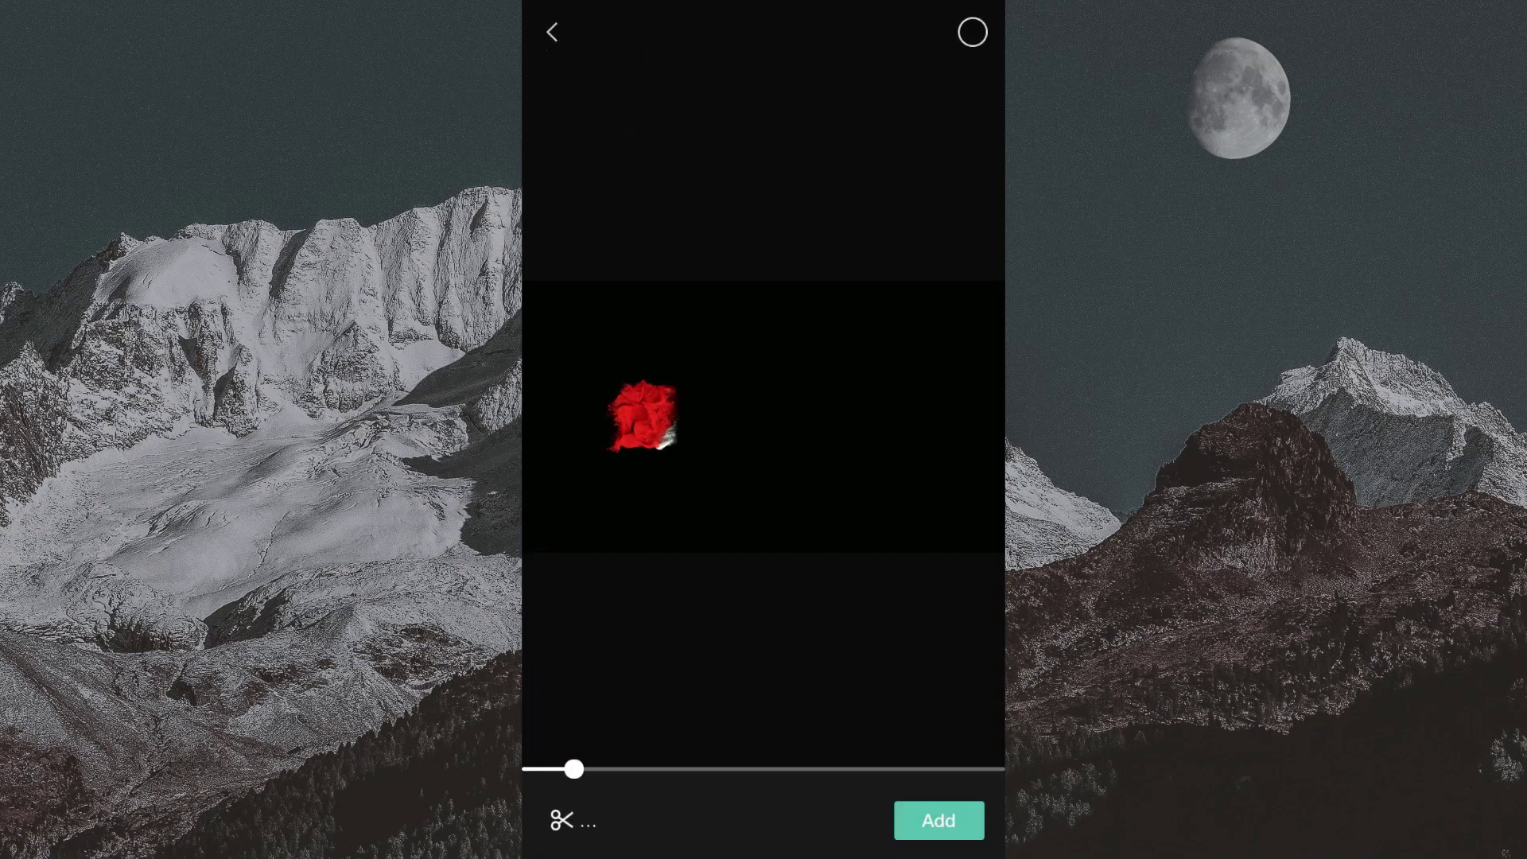
left_click(939, 822)
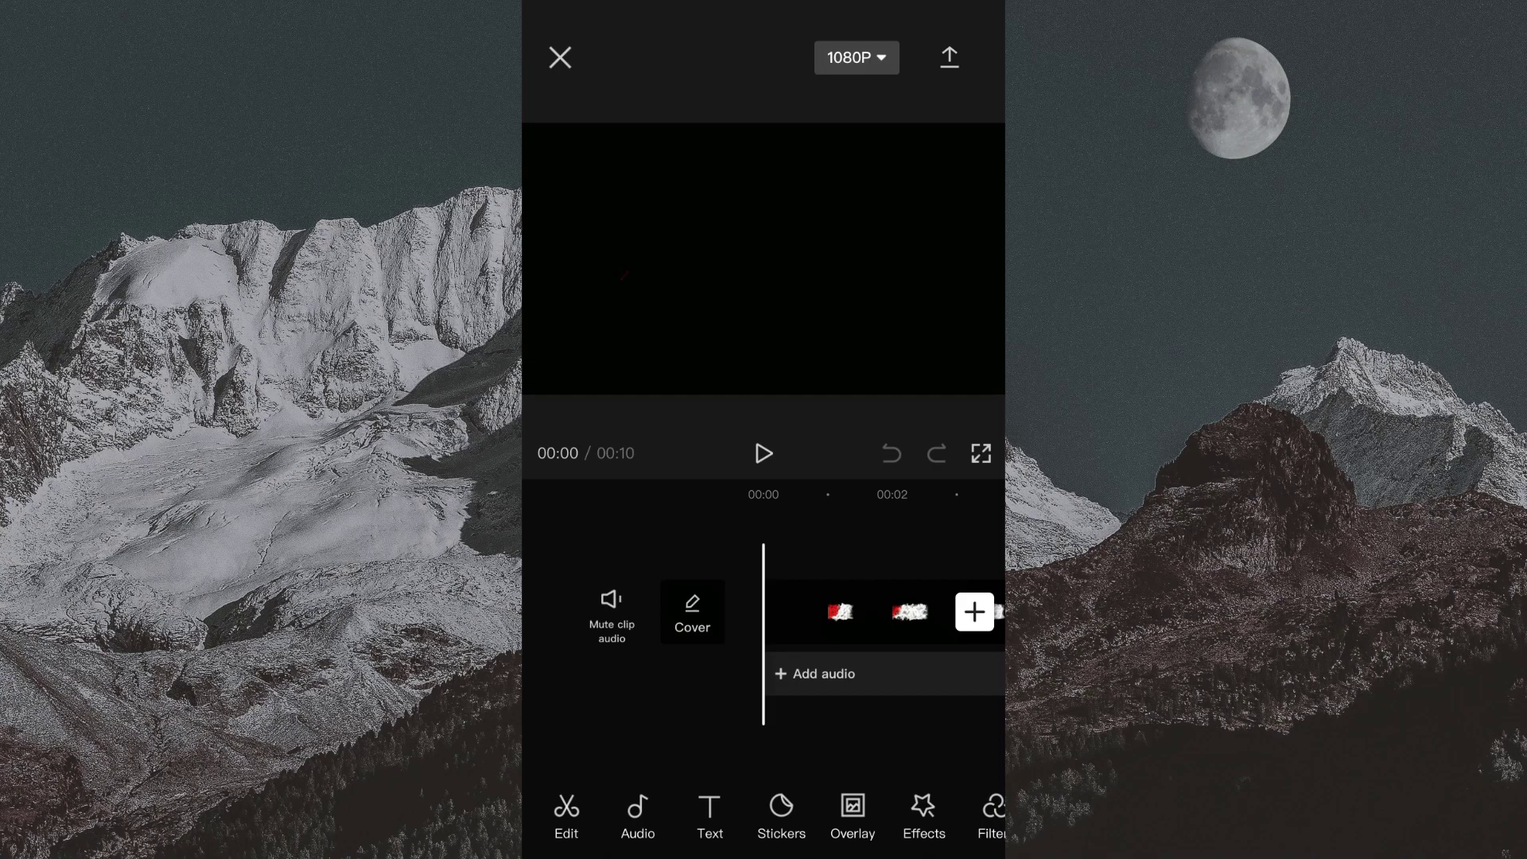
left_click(763, 454)
Step: Add a text layer reading 'INTRO' over the smoke clip
left_click(711, 812)
left_click(613, 808)
type("Int")
key("BackSpace")
key("BackSpace")
key("BackSpace")
type("INTRO")
left_click(564, 493)
scroll(764, 716, "down", 5)
scroll(764, 716, "down", 5)
scroll(764, 716, "down", 5)
scroll(764, 716, "down", 5)
Step: Set the INTRO title's font to Rubik
left_click(765, 680)
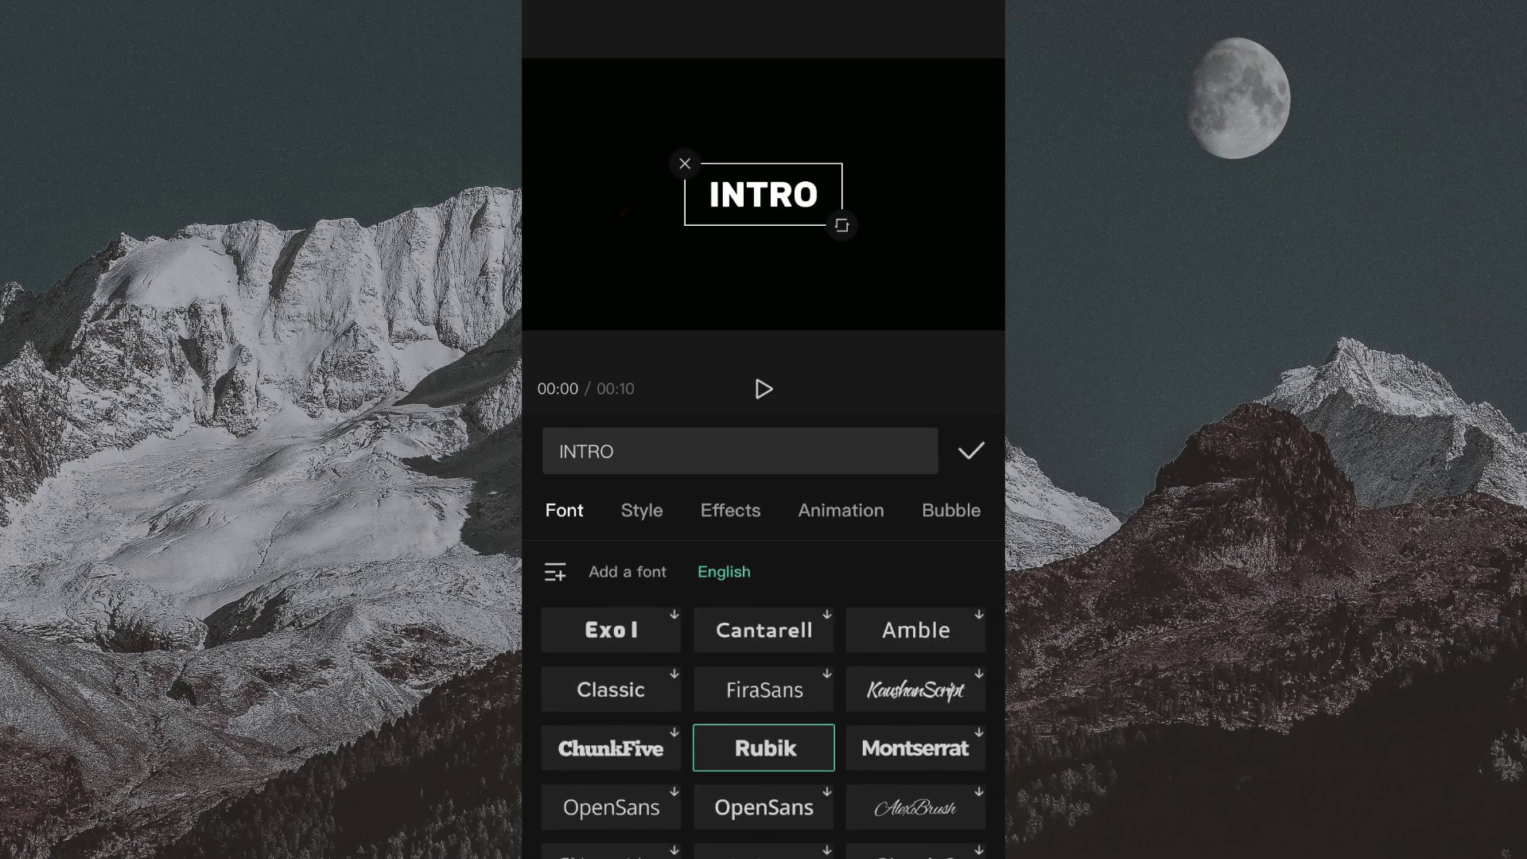
left_click(642, 510)
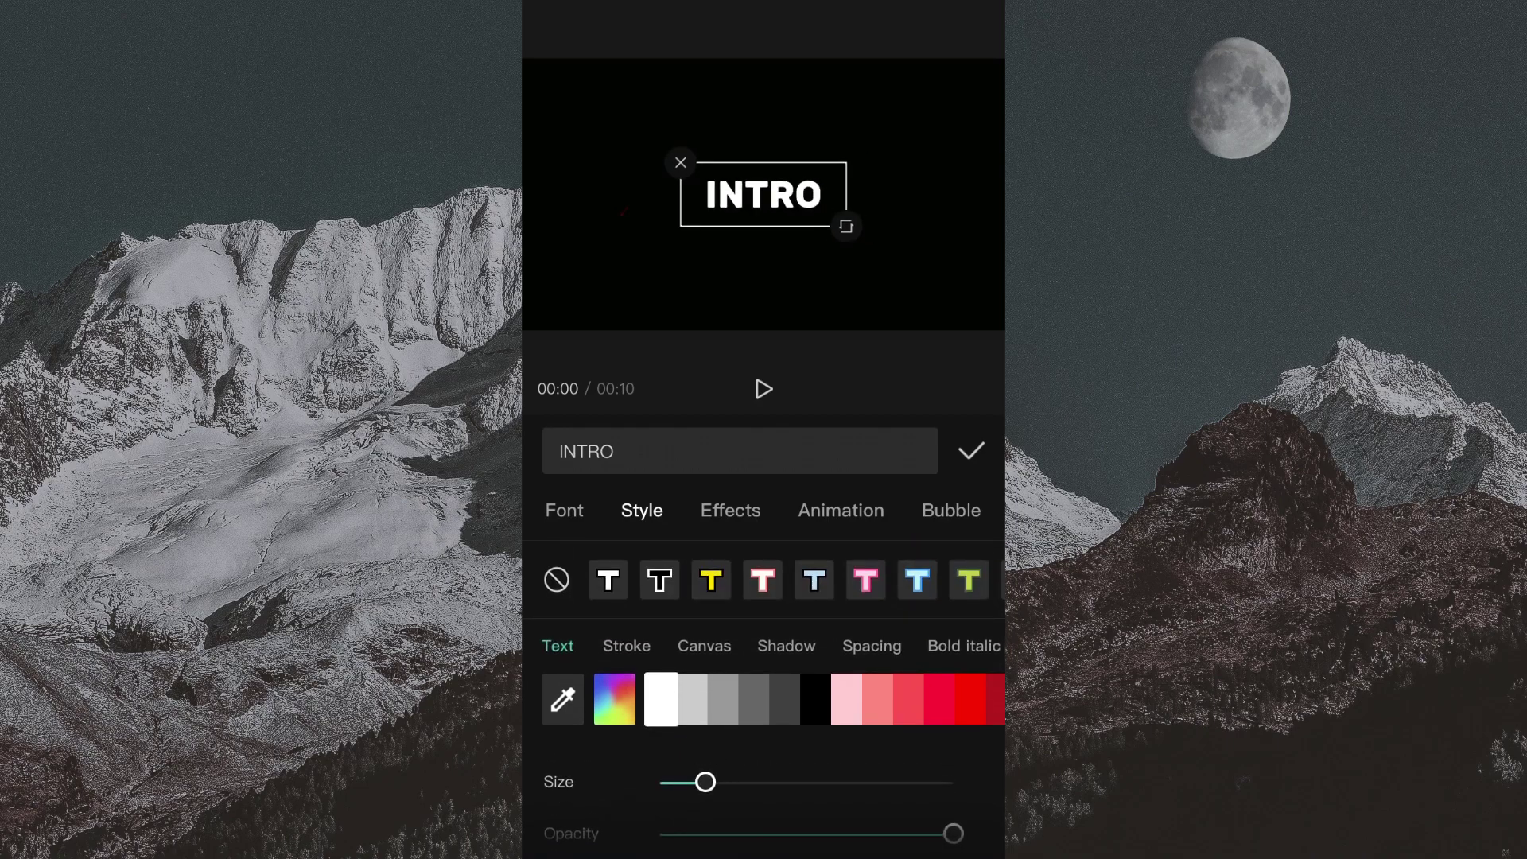
left_click(841, 509)
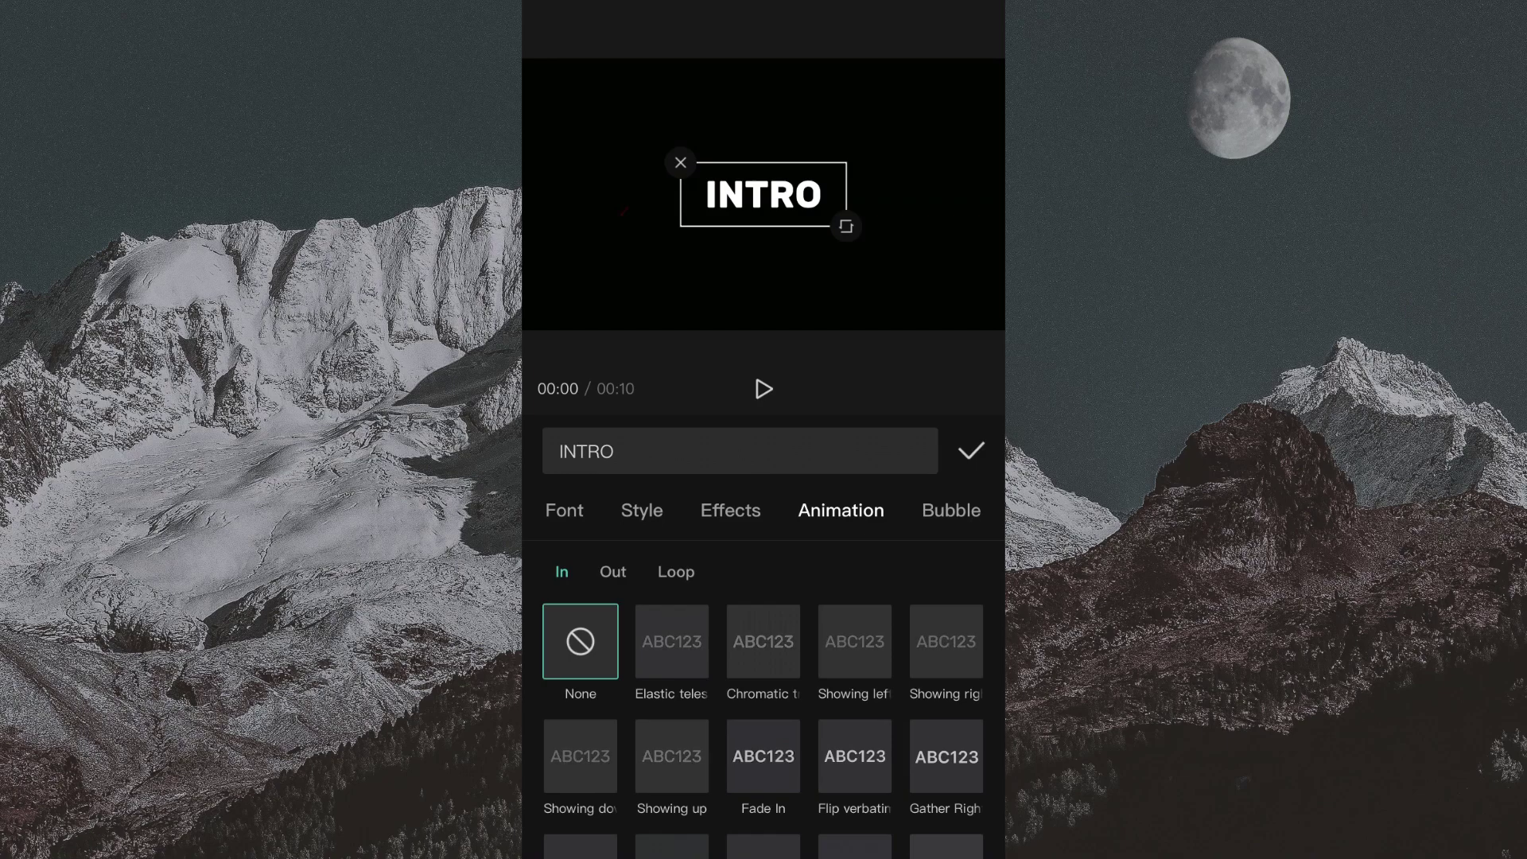
scroll(764, 728, "down", 5)
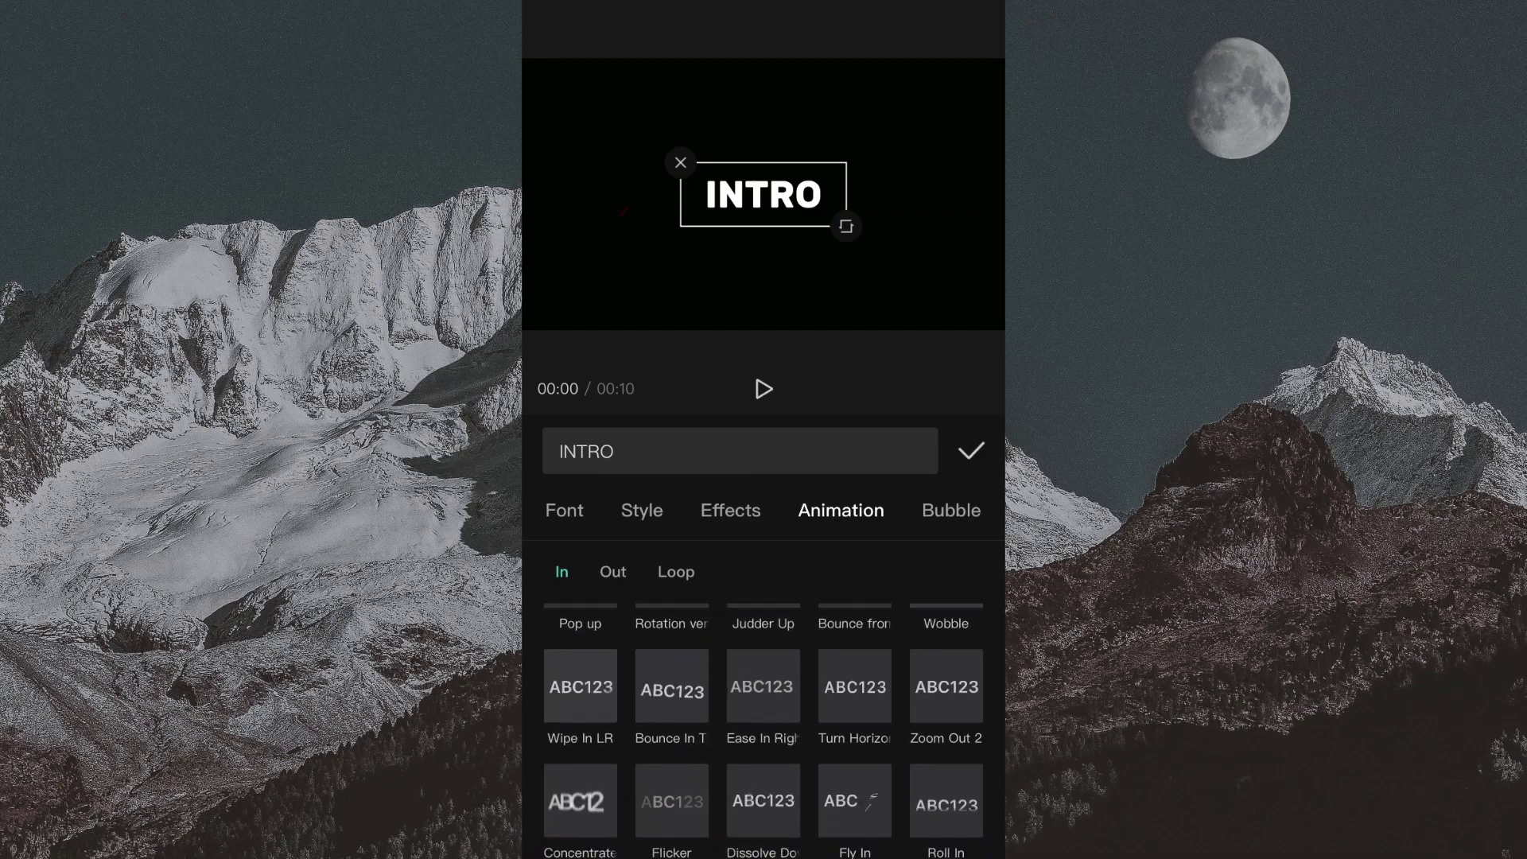
scroll(879, 549, "down", 3)
scroll(880, 549, "down", 2)
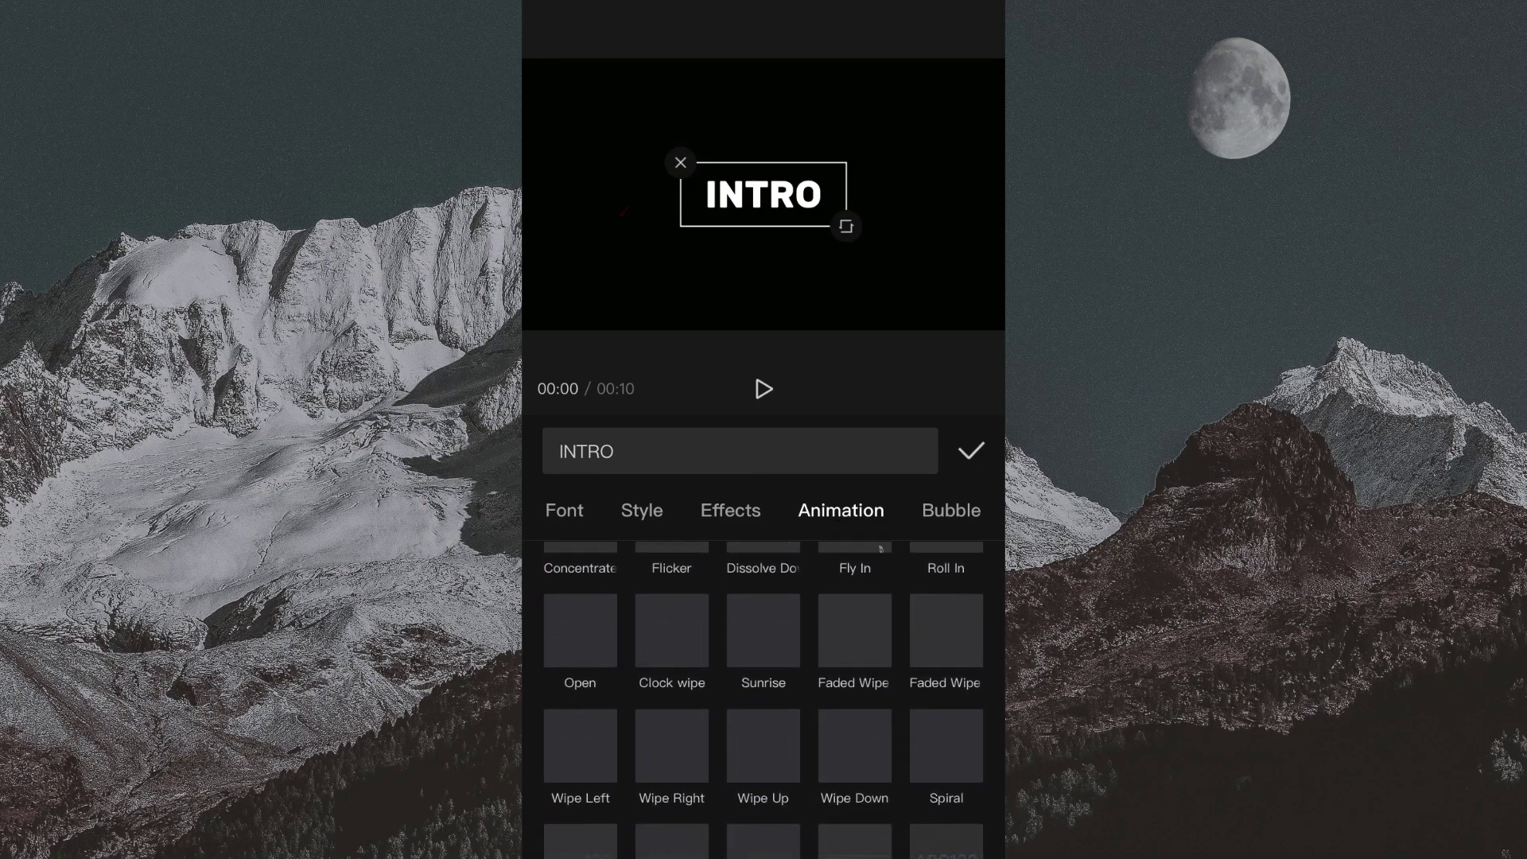
Step: Apply the 1.4-second Faded Wipe R entrance animation to INTRO and confirm
left_click(946, 630)
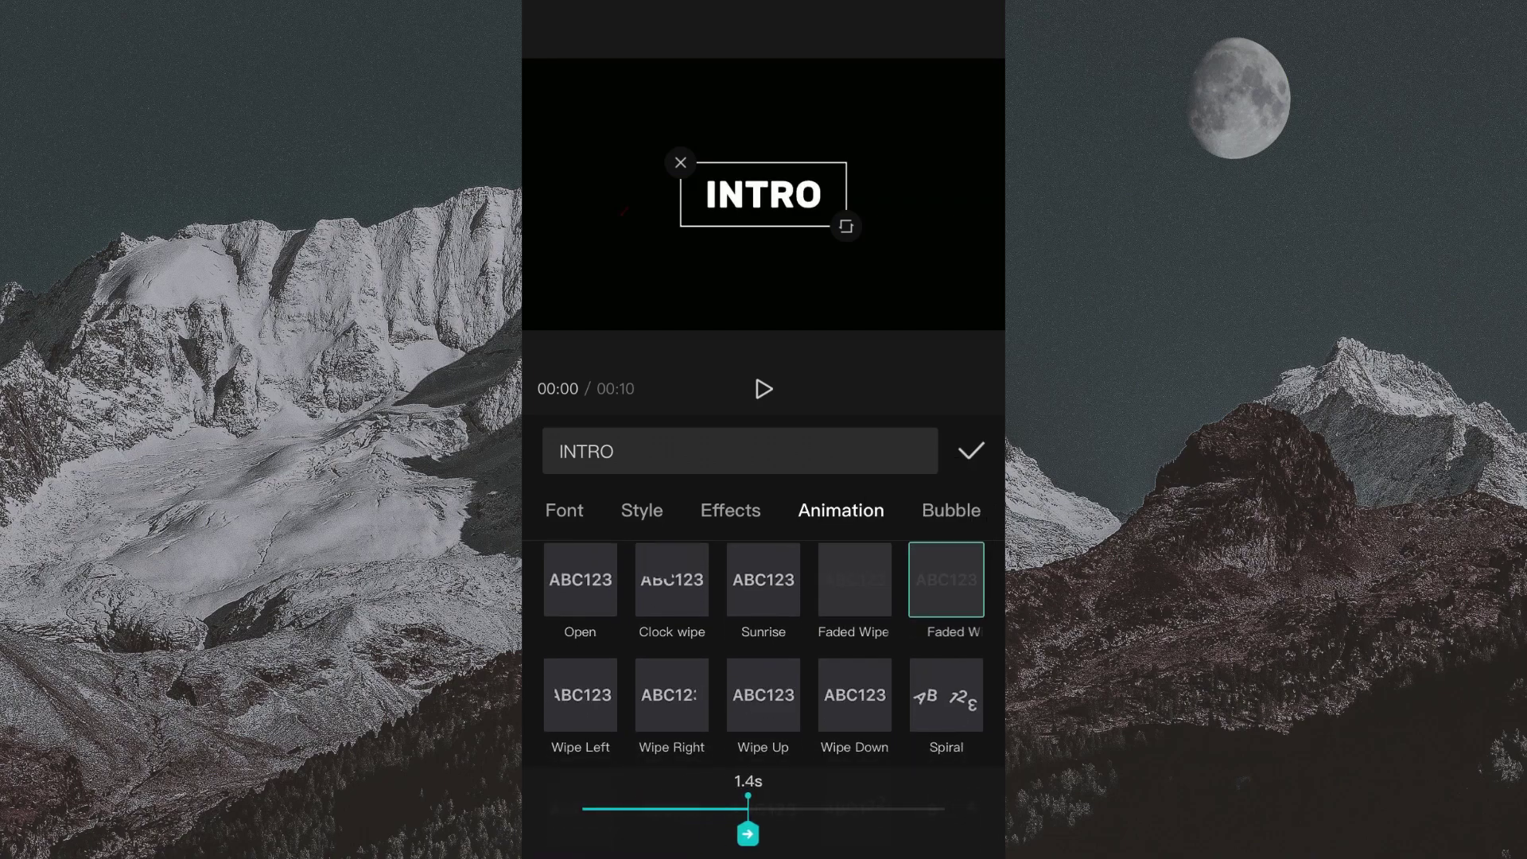
left_click(972, 451)
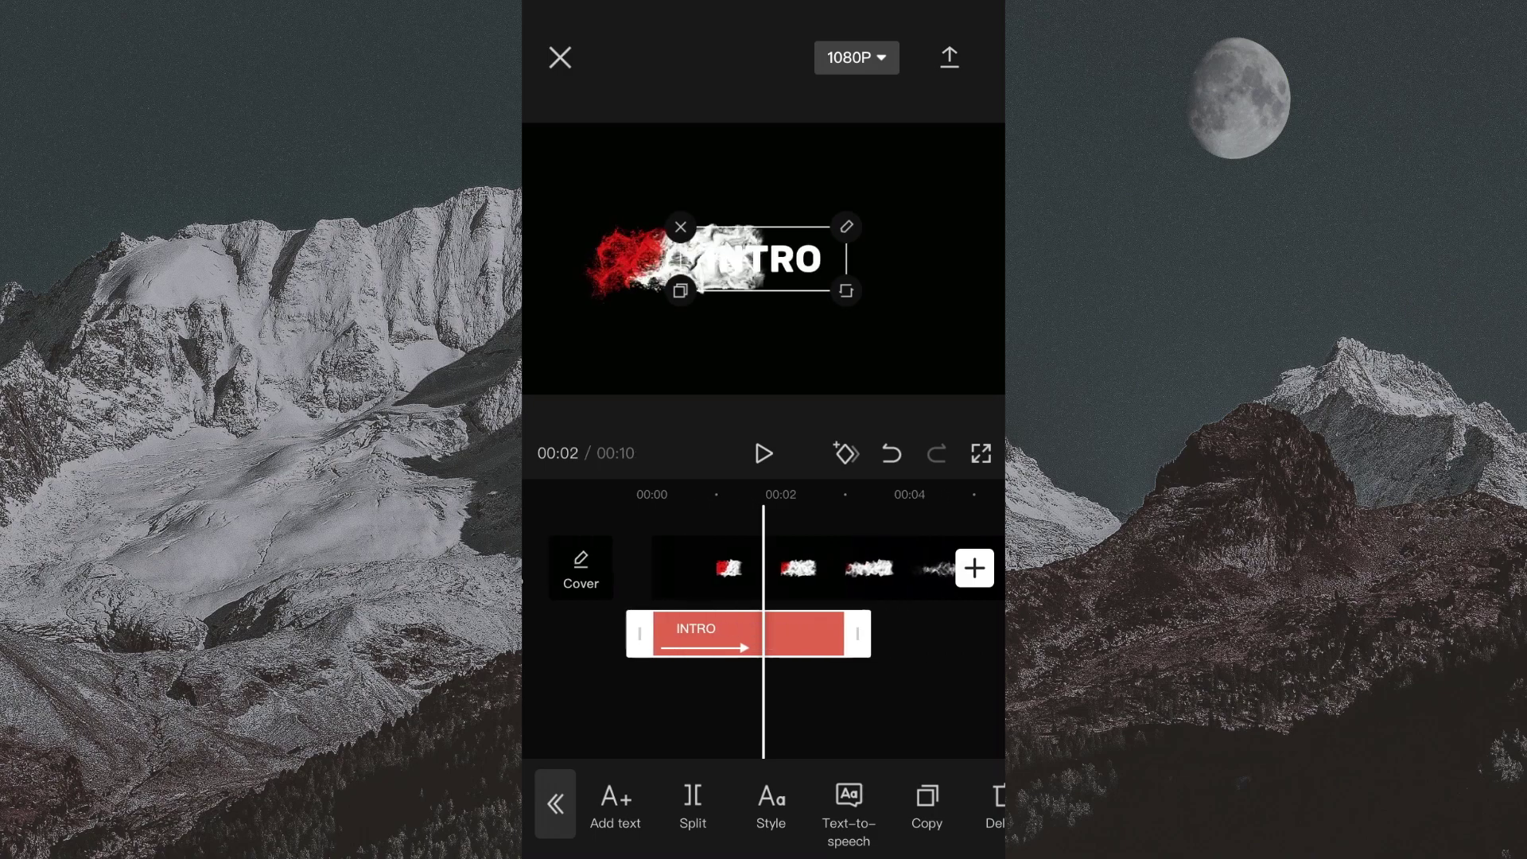
Step: Scrub and play back the 6-second intro, then export it at 1080p
mouse_move(764, 569)
left_mouse_down()
mouse_move(749, 568)
mouse_move(819, 568)
mouse_move(743, 568)
mouse_move(842, 568)
mouse_move(693, 568)
mouse_move(763, 568)
left_mouse_up()
left_click(764, 452)
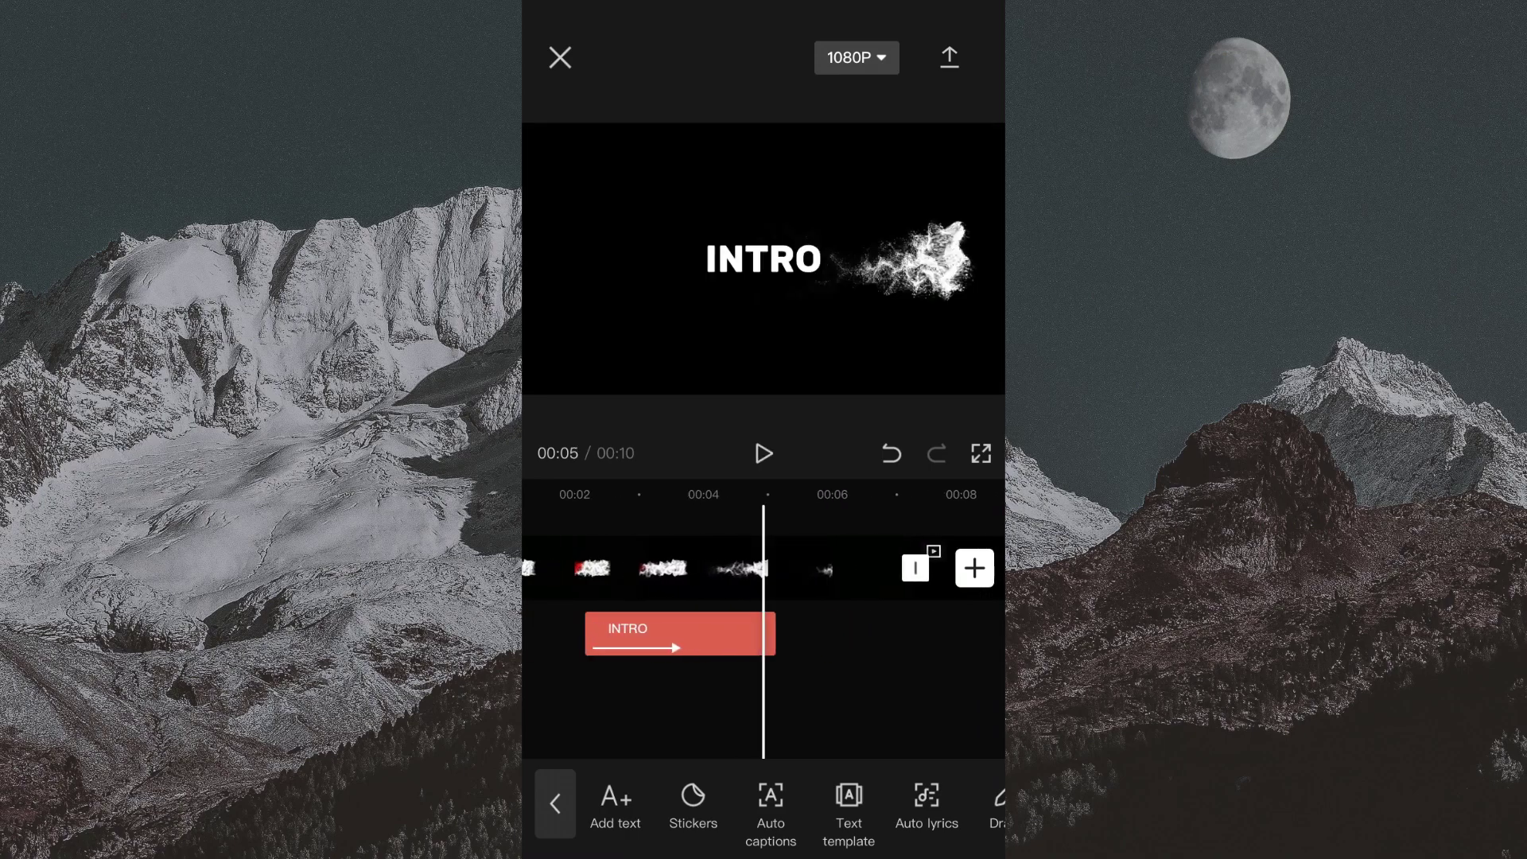
left_click(823, 568)
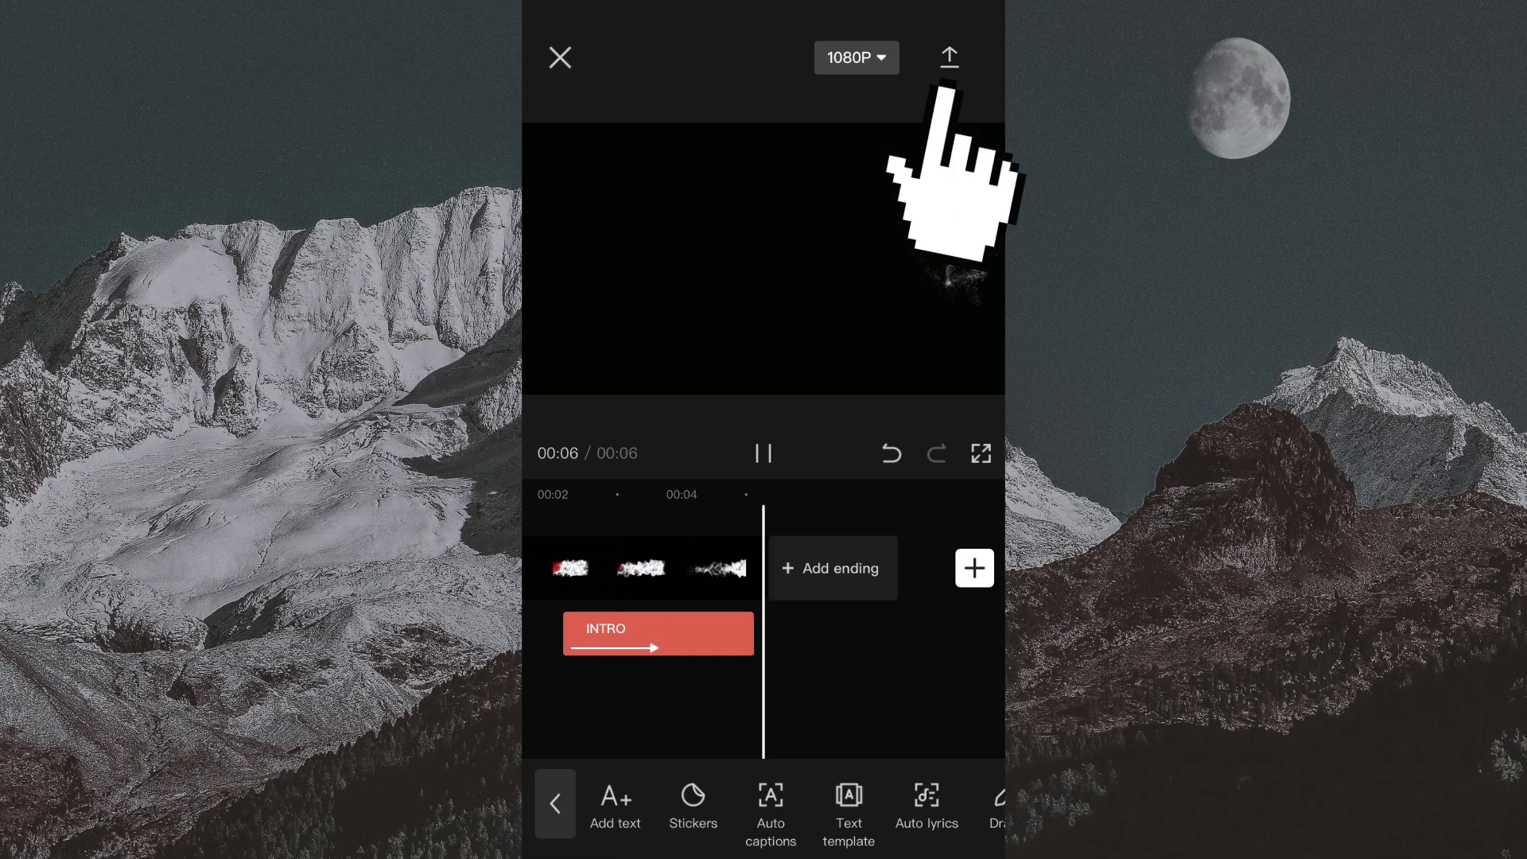
left_click(950, 57)
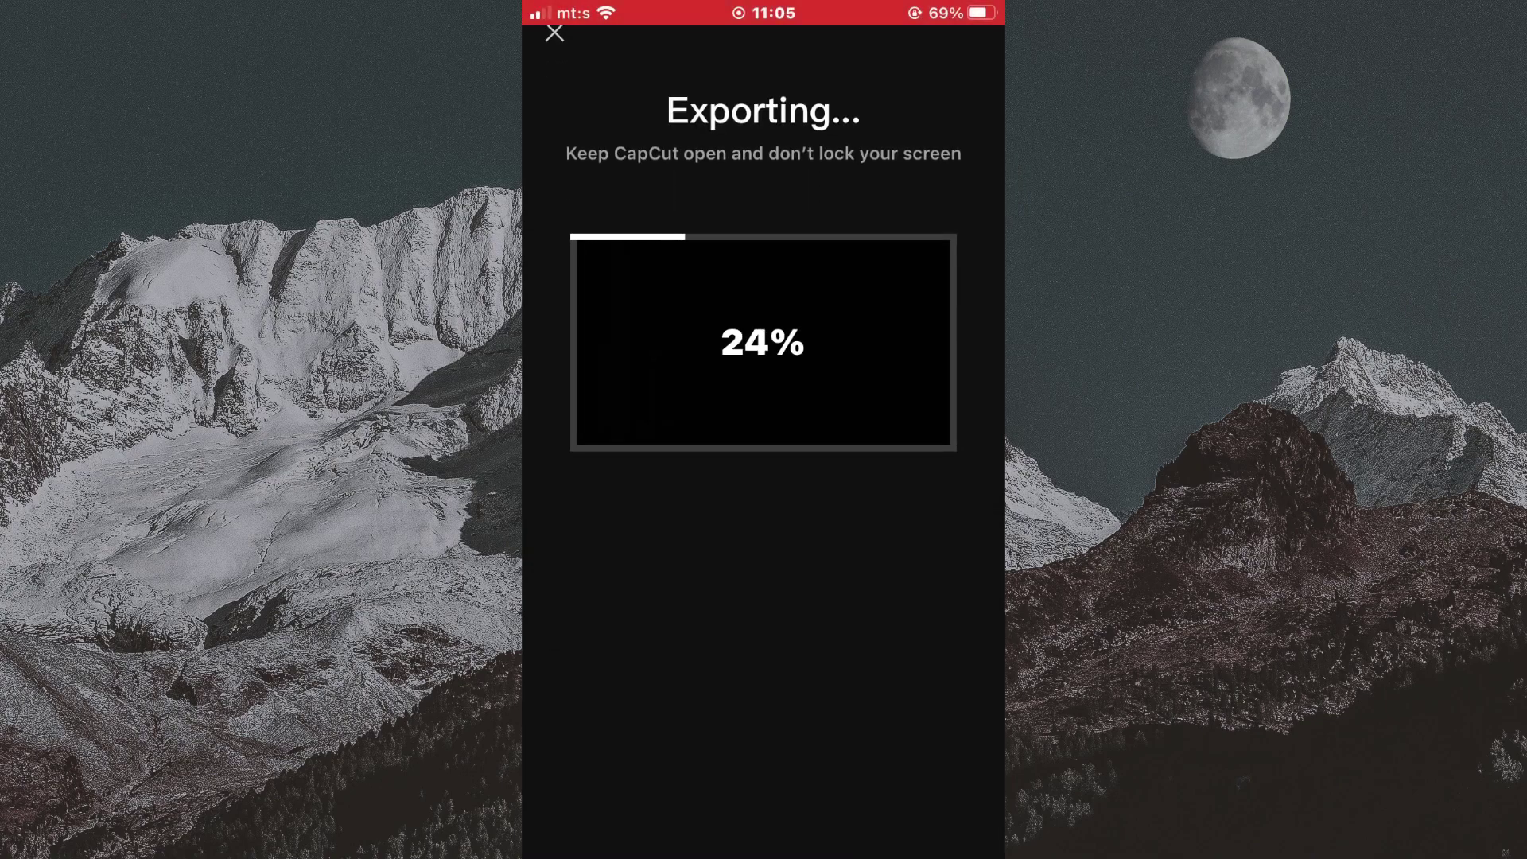